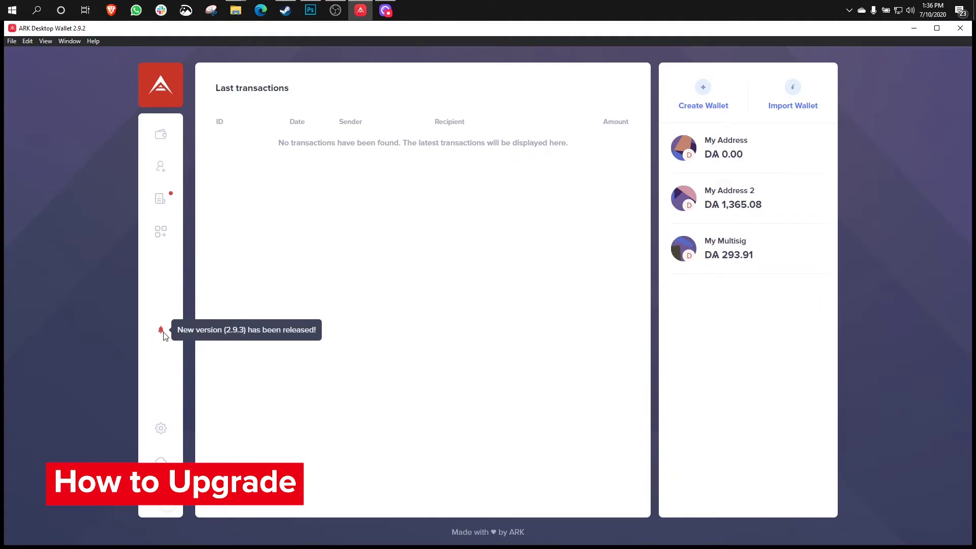
Download the 2.9.3 update from the release notes, then quit the wallet to install it
left_click(162, 332)
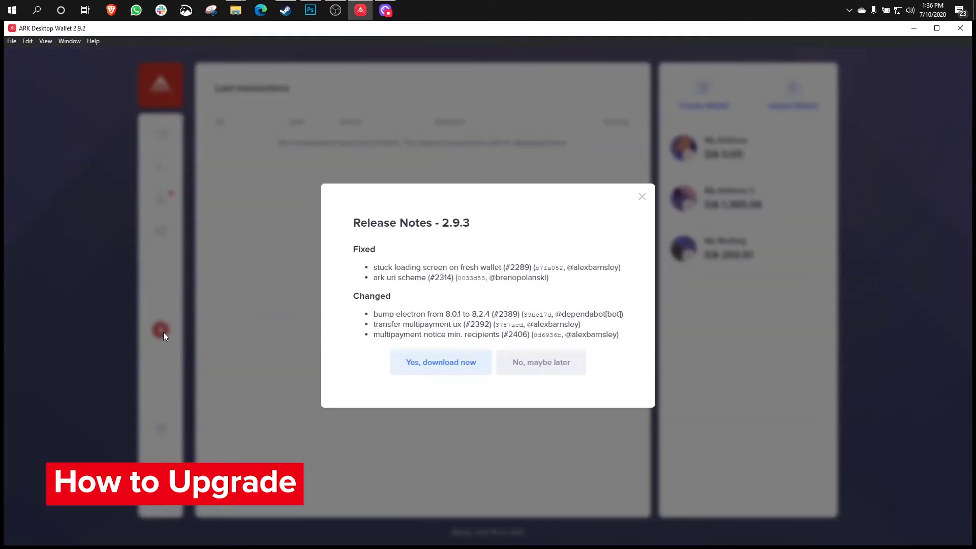
left_click(442, 363)
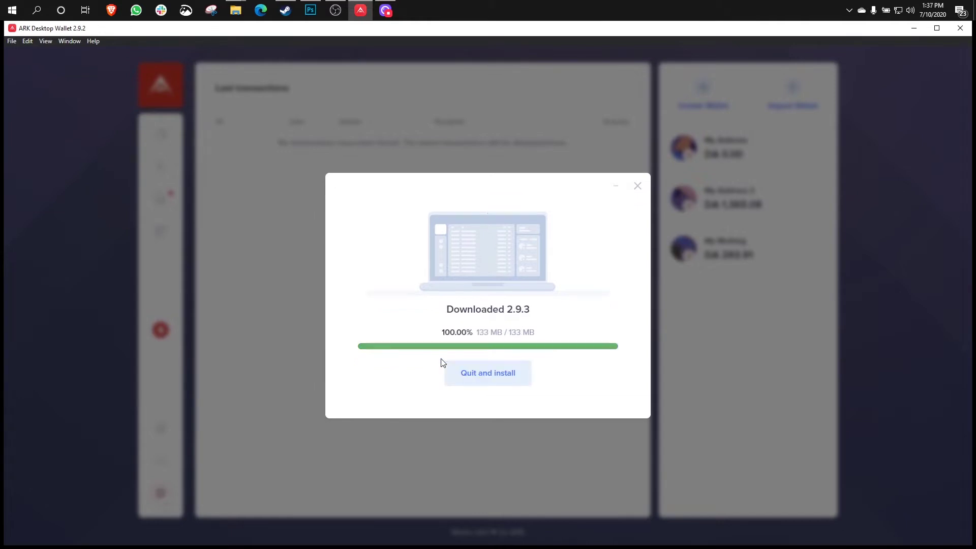
left_click(472, 377)
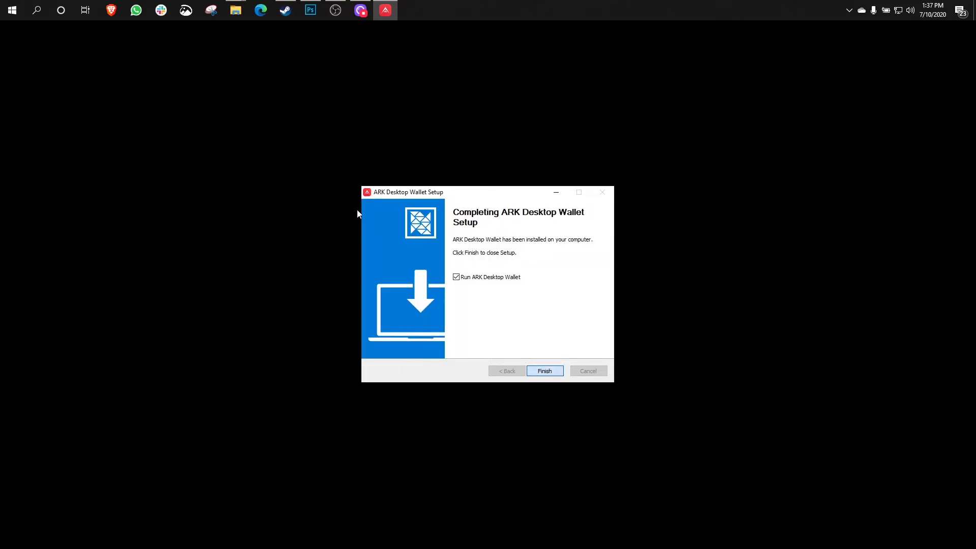
Finish the setup with 'Run ARK Desktop Wallet' checked to relaunch the wallet
left_click(546, 371)
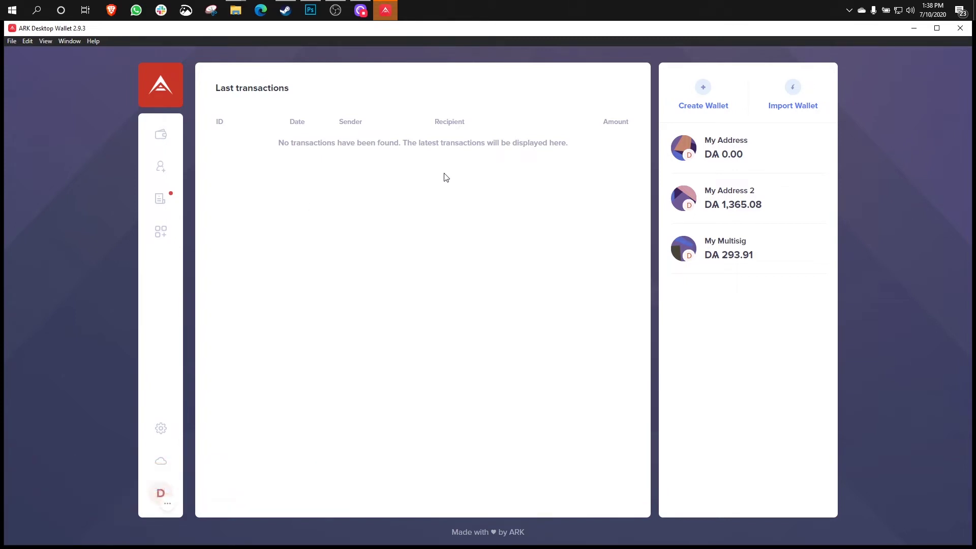
Open the My Address 2 wallet and start a new transfer from it
left_click(713, 199)
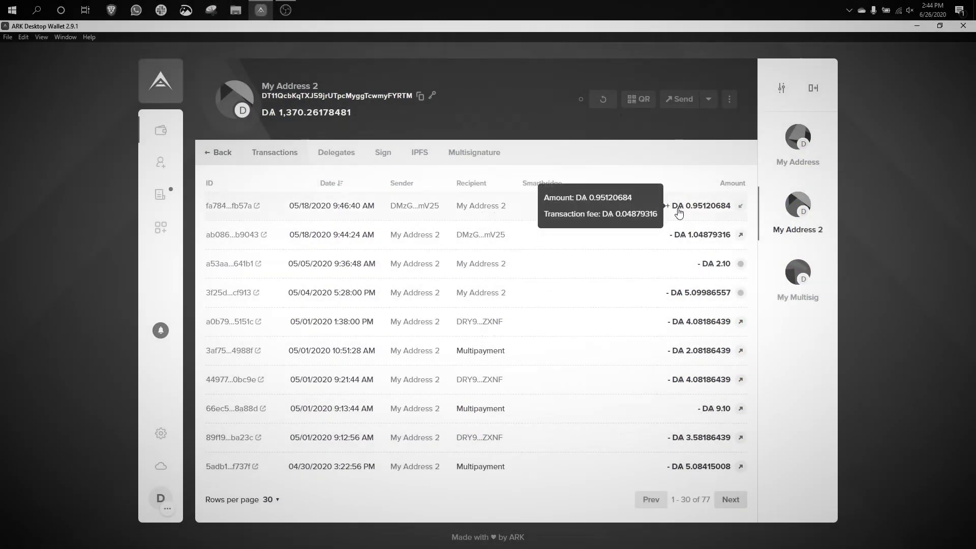
left_click(712, 107)
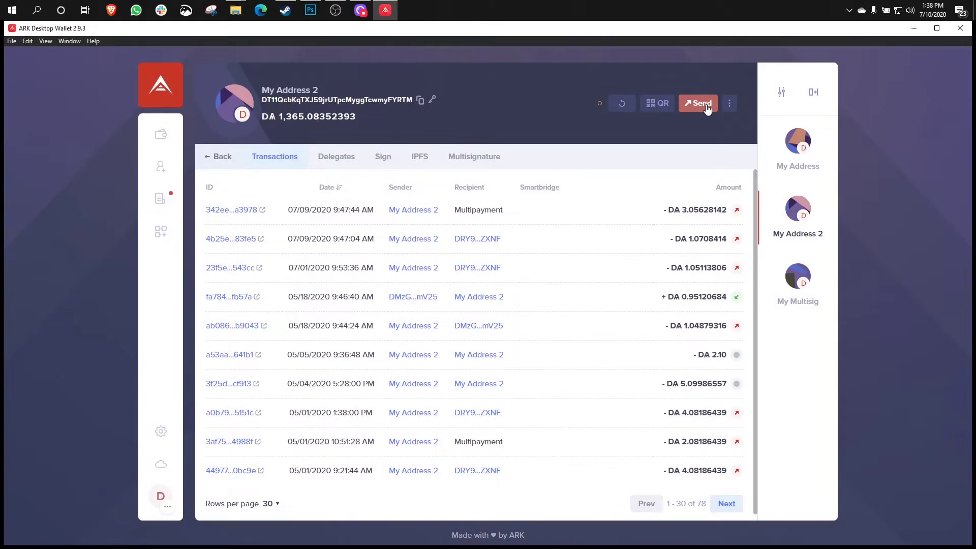
left_click(706, 105)
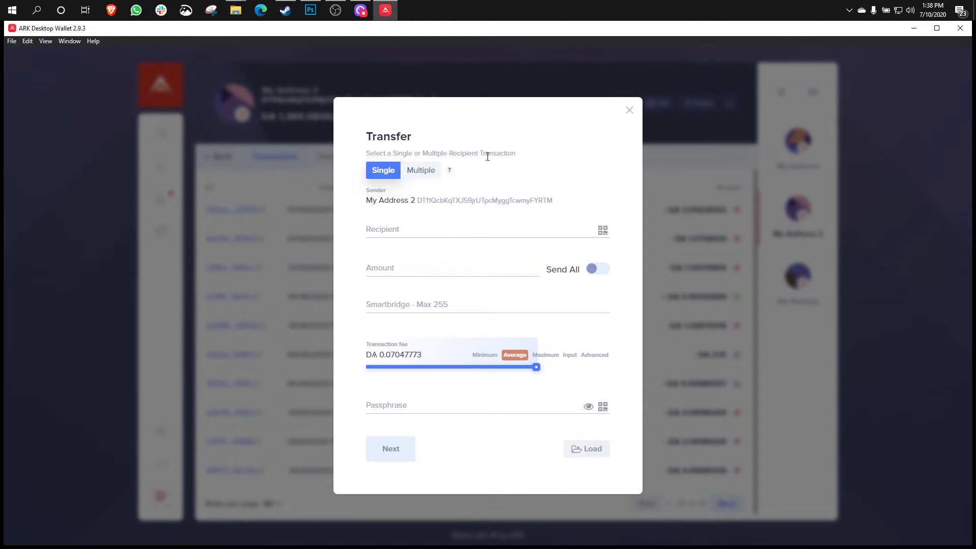
Toggle the transfer form between Multiple and Single recipients, ending on Single
left_click(410, 173)
left_click(398, 168)
left_click(420, 172)
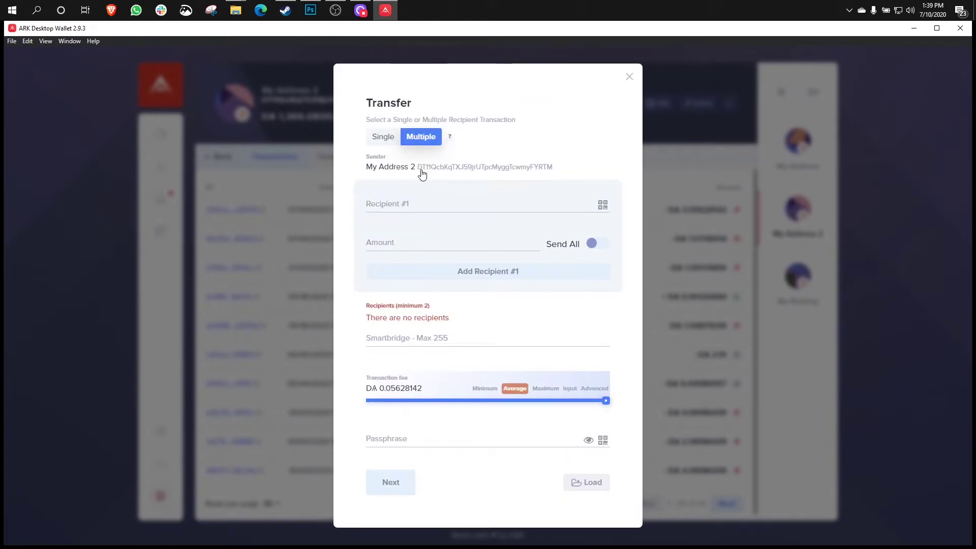
left_click(383, 137)
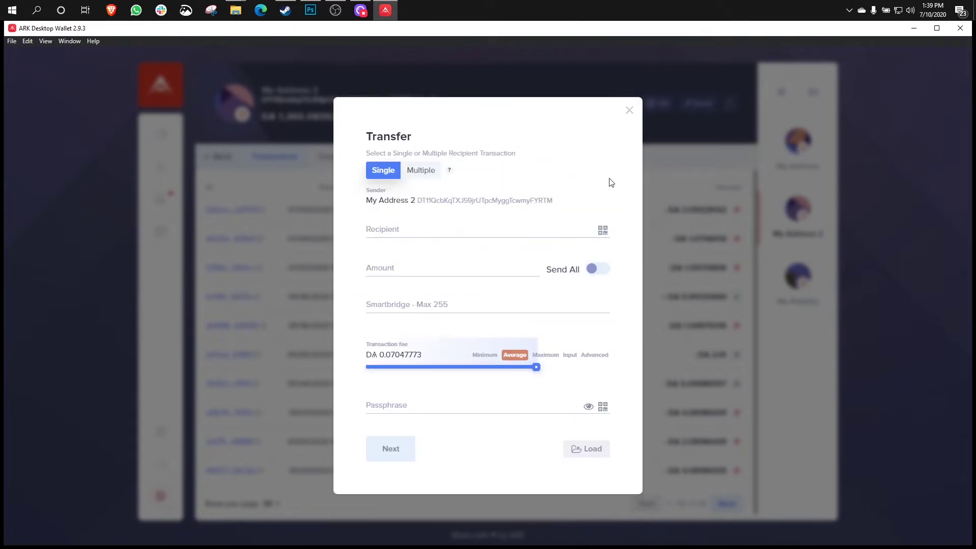
Set the recipient to the My Address wallet with an amount of 20
left_click(451, 228)
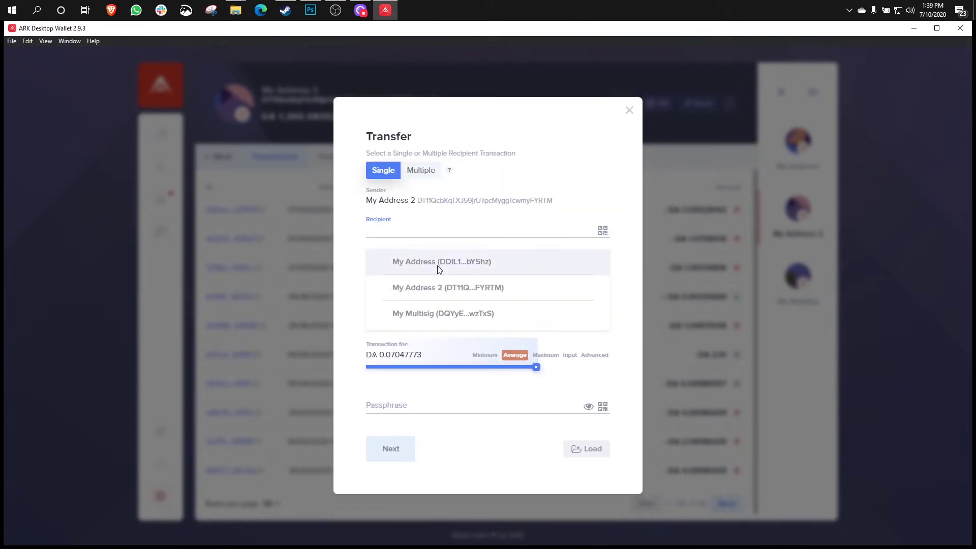
left_click(437, 264)
type("20")
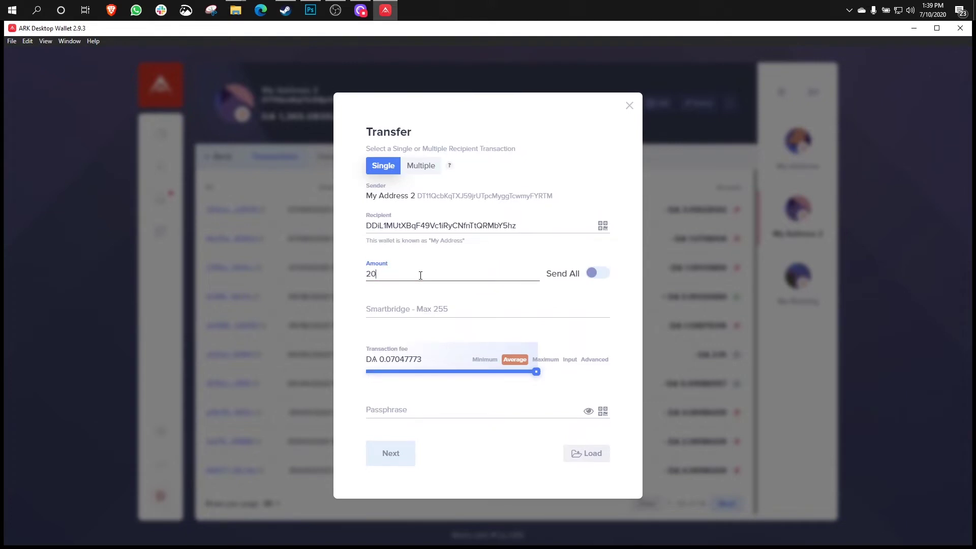
left_click(415, 315)
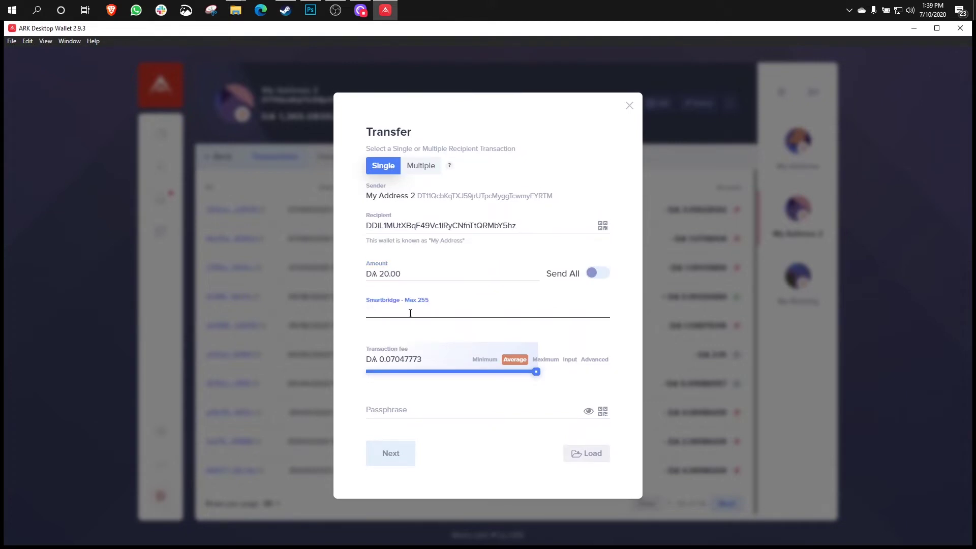
left_click(395, 417)
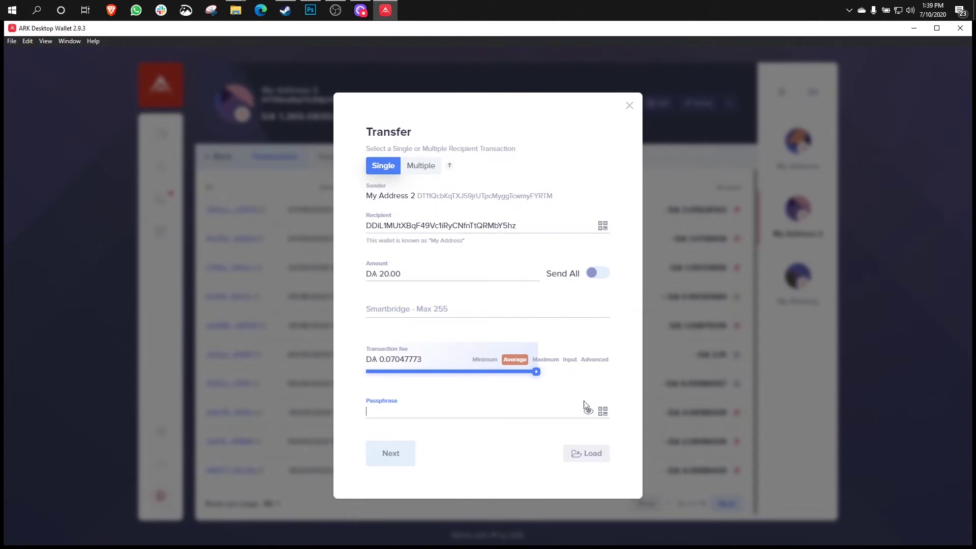
Switch to Multiple recipients, adding My Address for DA 20 and My Multisig for 30
left_click(419, 168)
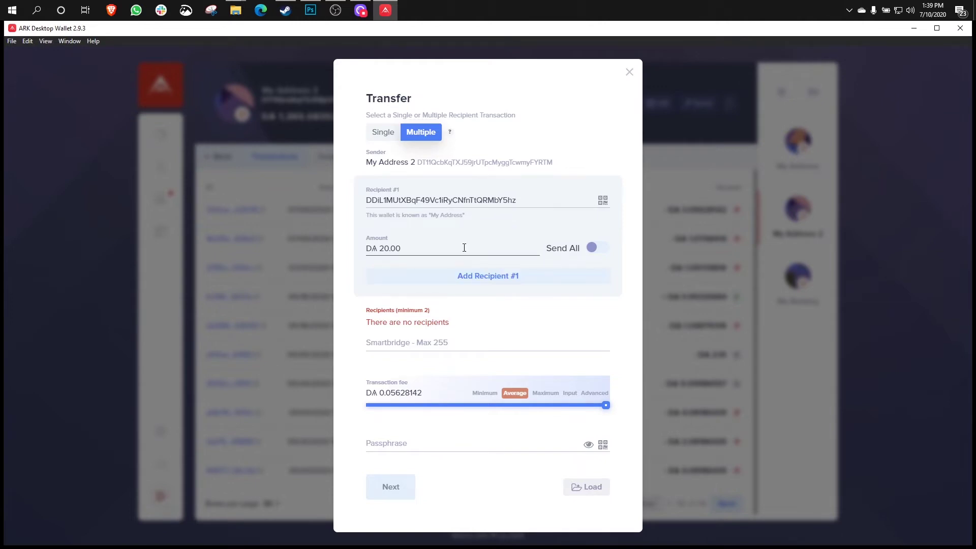
left_click(514, 279)
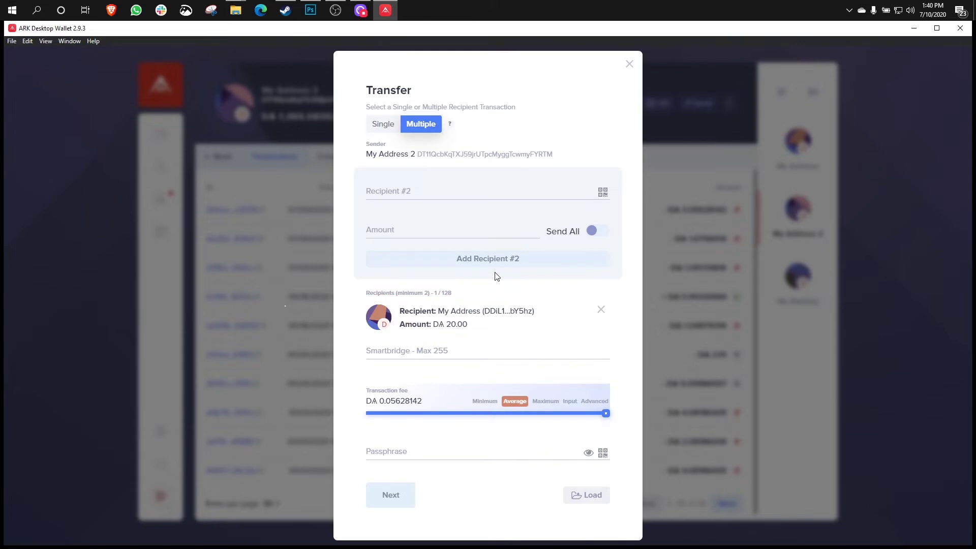
left_click(584, 192)
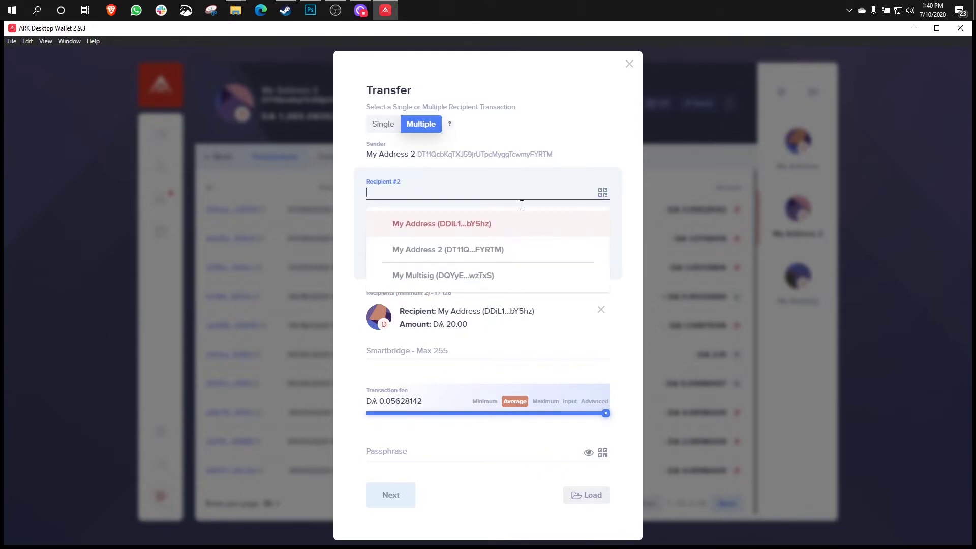
left_click(438, 272)
left_click(406, 233)
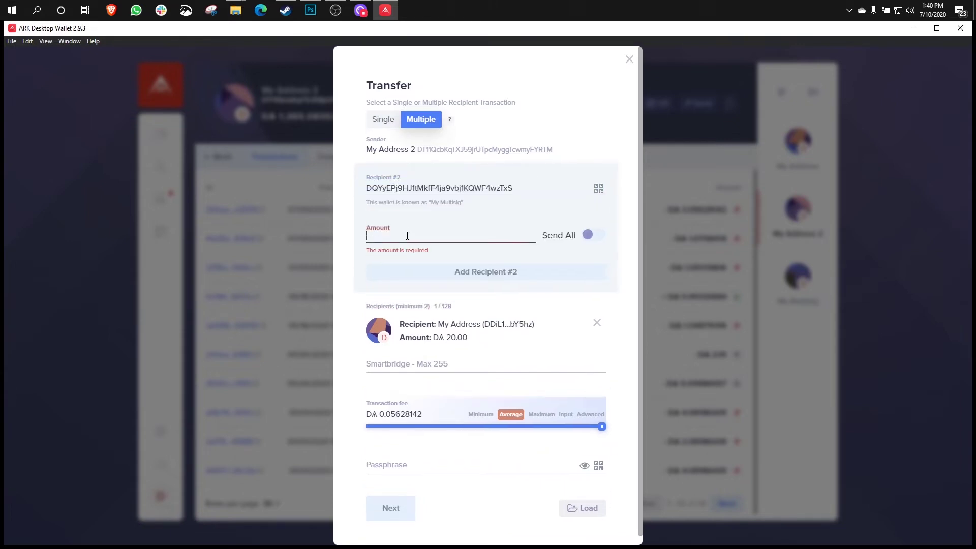
type("30")
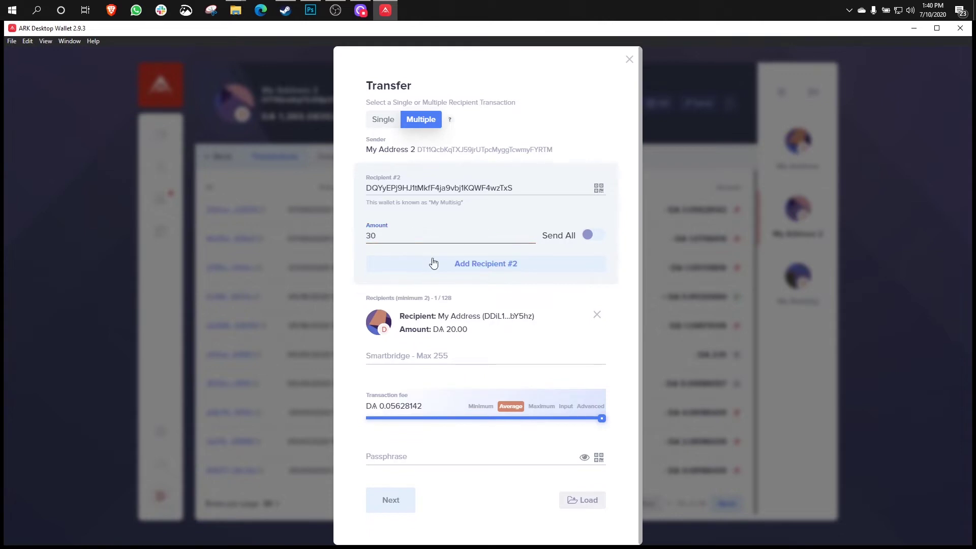
left_click(435, 261)
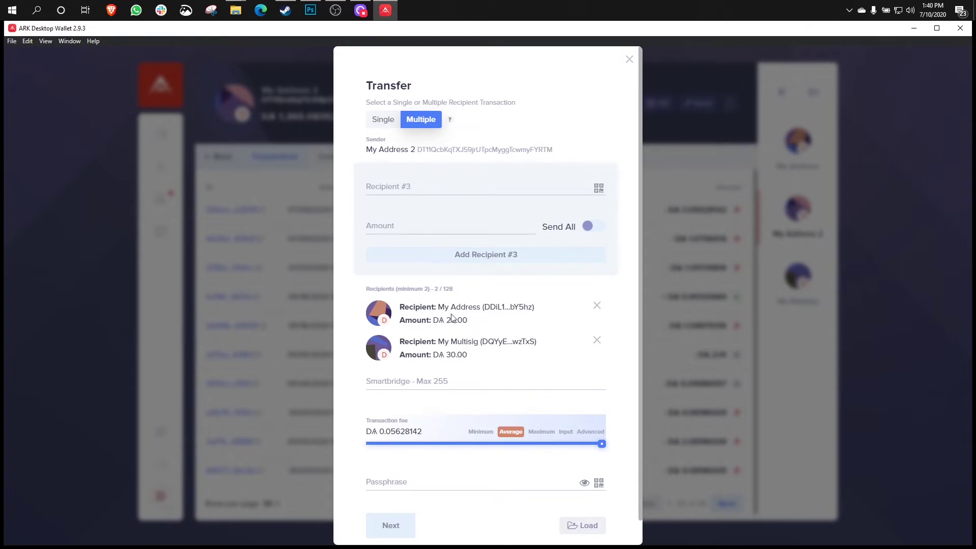
Discard the unfinished transfer without sending it
left_click(440, 383)
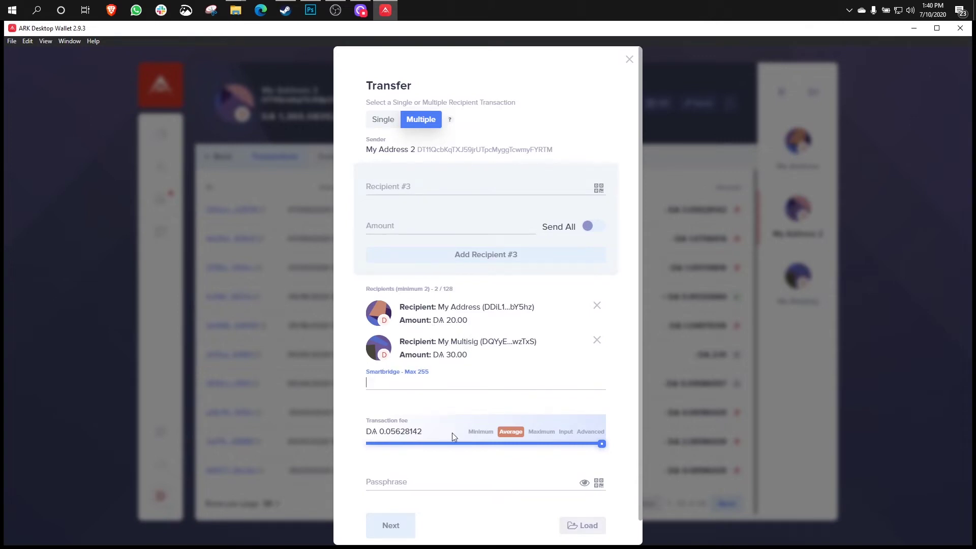
left_click(629, 62)
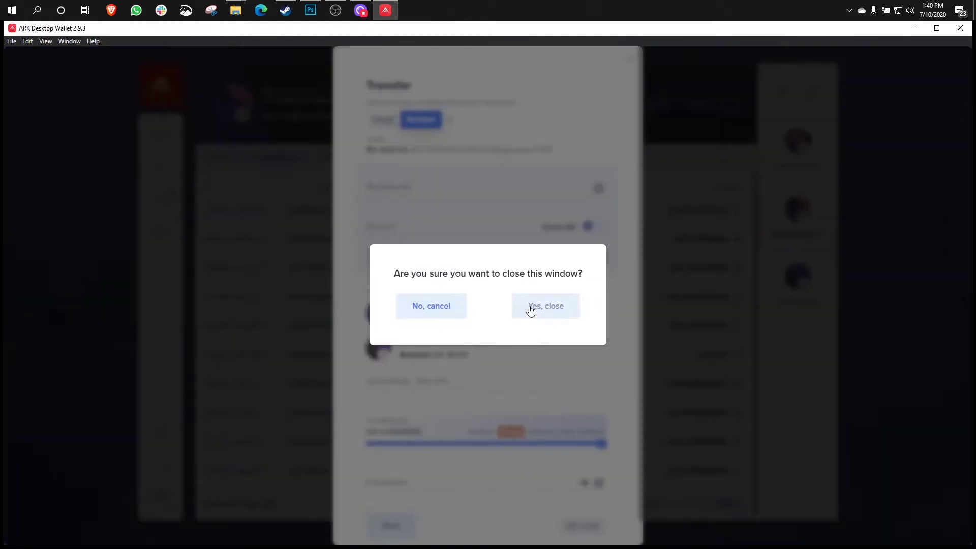
left_click(529, 307)
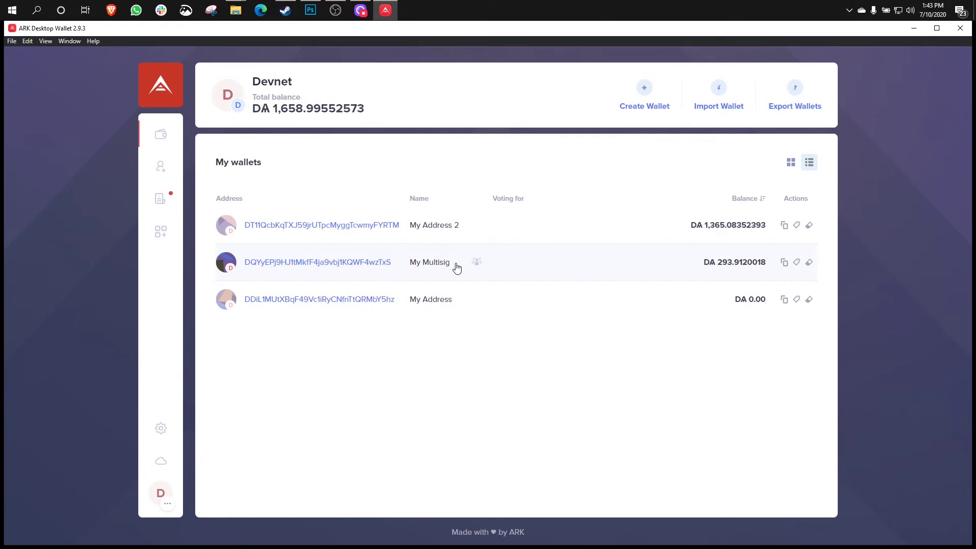
Inspect the multisignature marker on My Multisig in the My wallets list
mouse_move(477, 265)
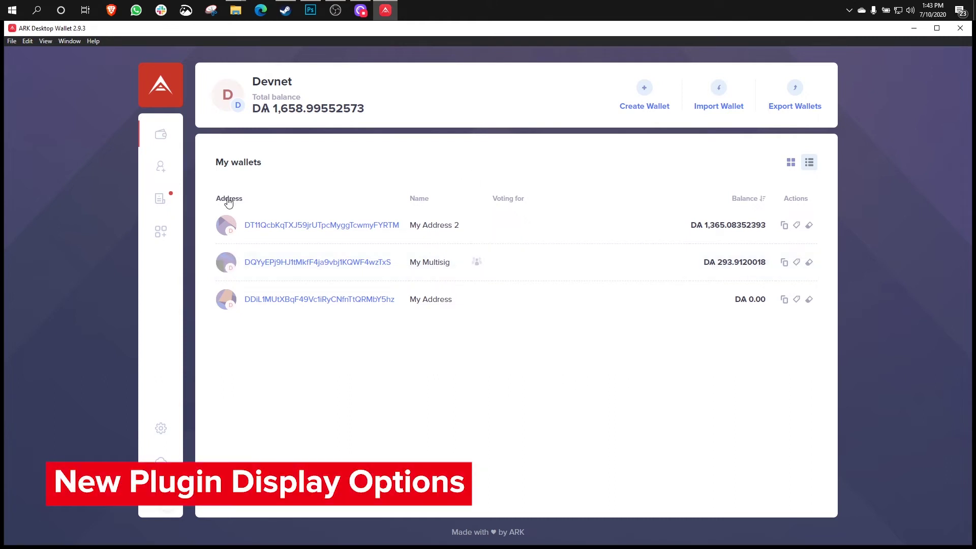
In the Plugin Manager, filter plugins to the Funded category, leaving only Transaction Export
left_click(156, 238)
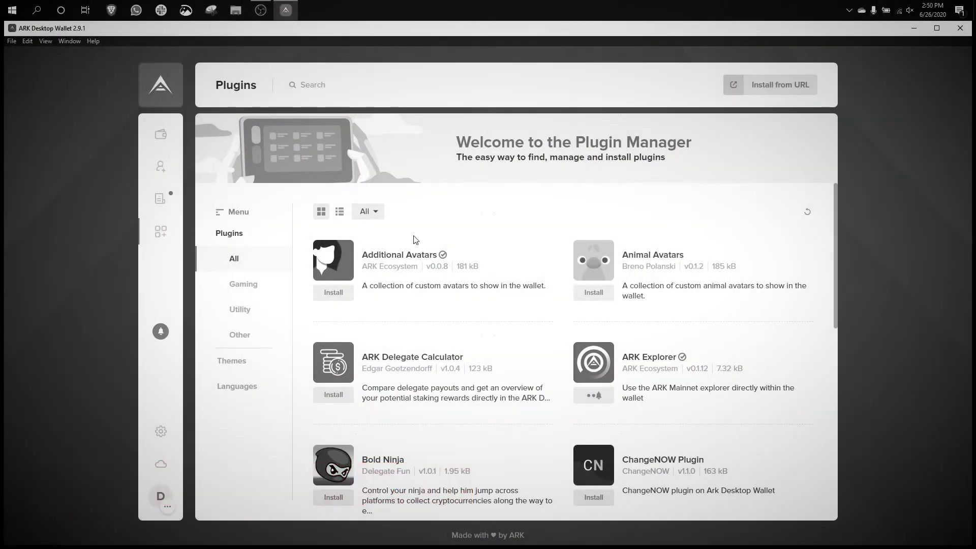
left_click(375, 213)
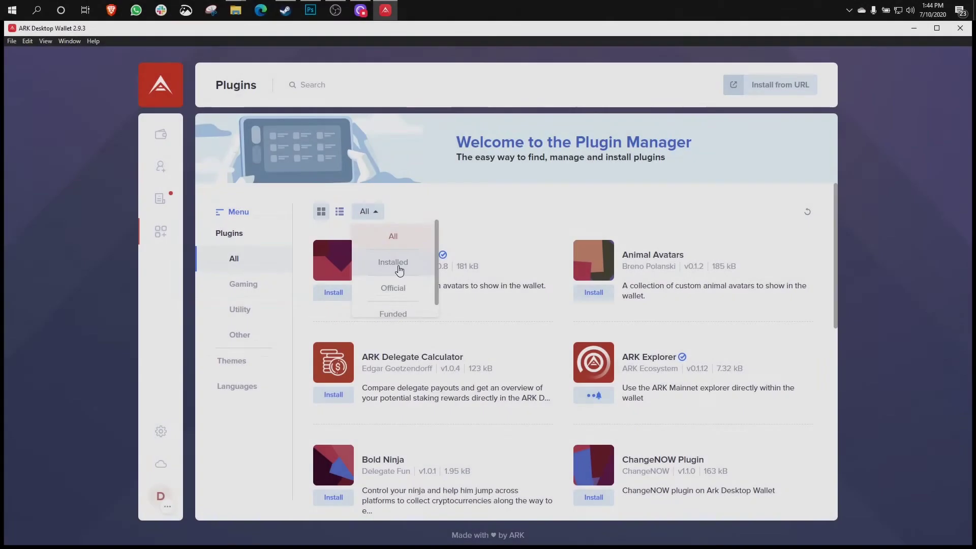
scroll(396, 277, "down", 1)
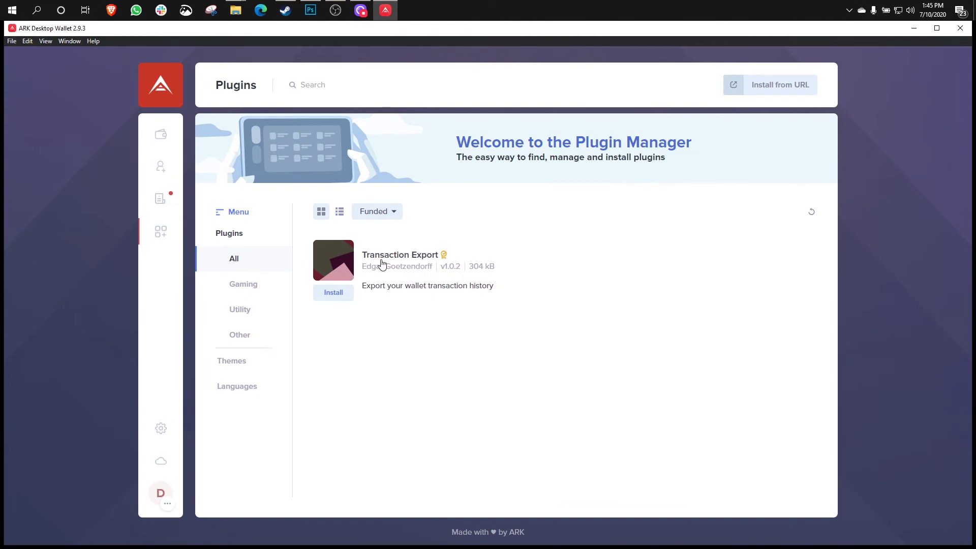
left_click(395, 216)
left_click(436, 213)
left_click(92, 44)
Open Help > About to view the wallet's version details and scroll through them
left_click(96, 56)
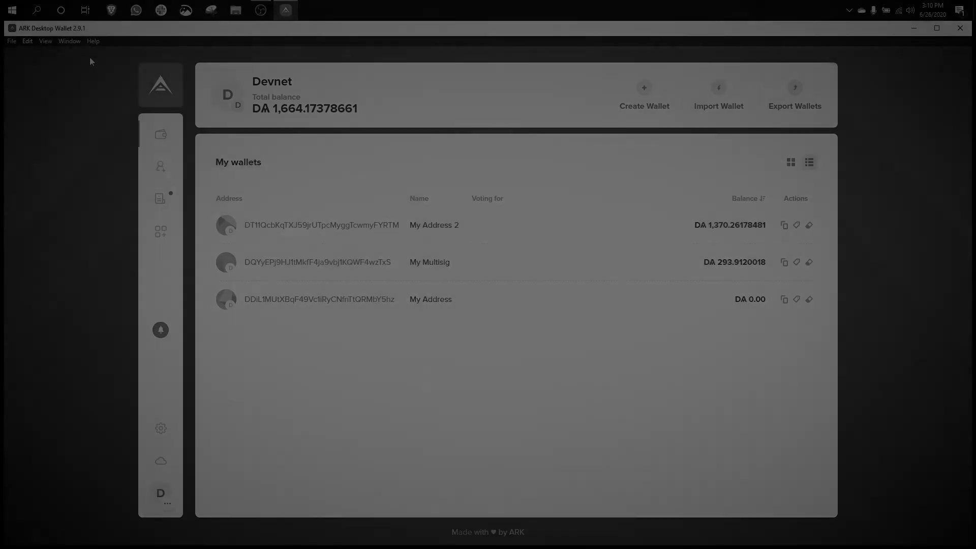
left_click(93, 42)
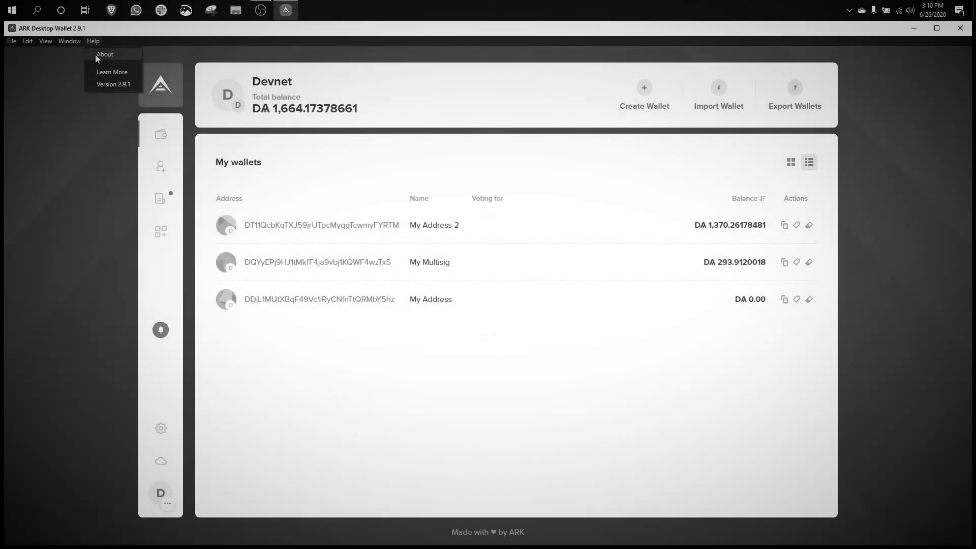
left_click(96, 55)
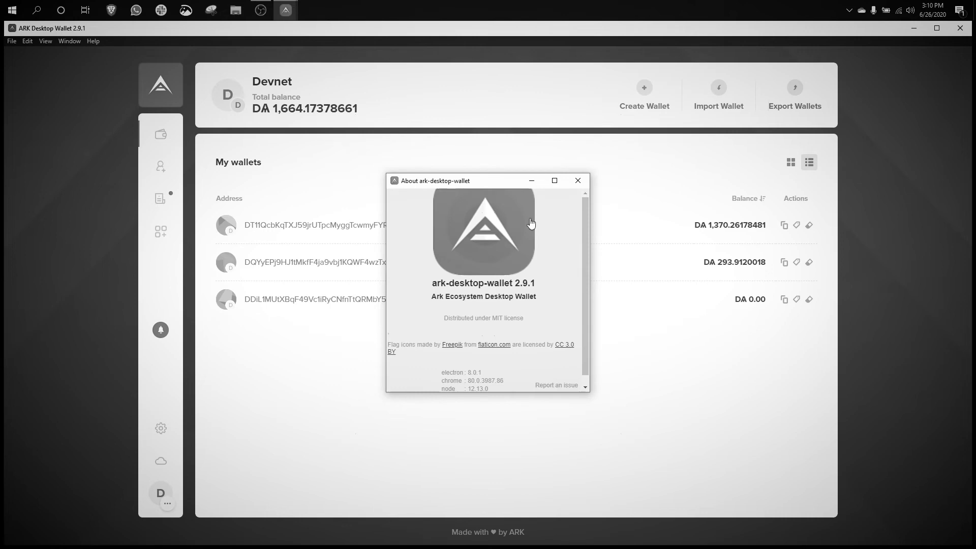
mouse_move(585, 231)
left_mouse_down()
mouse_move(584, 246)
mouse_move(579, 217)
mouse_move(581, 248)
left_mouse_up()
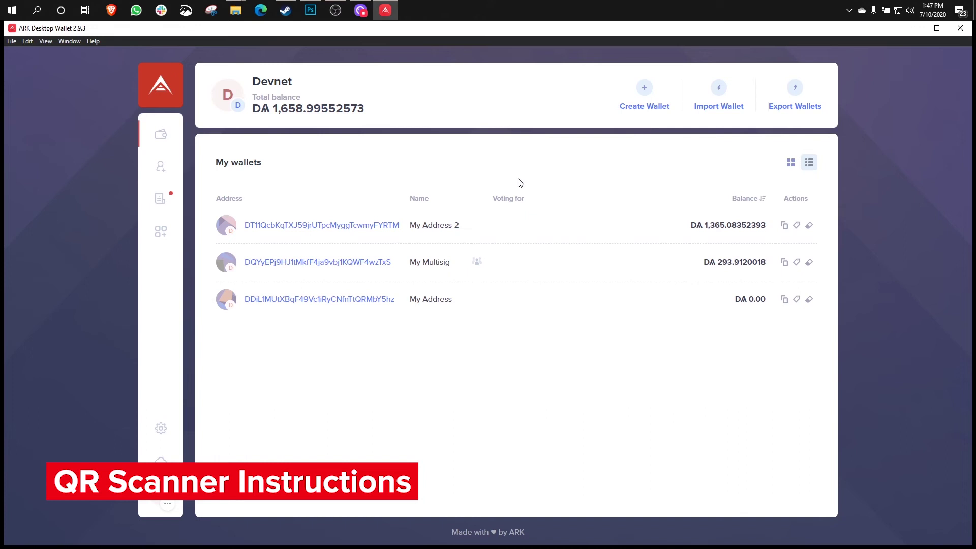
Start a transfer from My Address 2 and preview, then dismiss, its recipient address suggestions
left_click(369, 226)
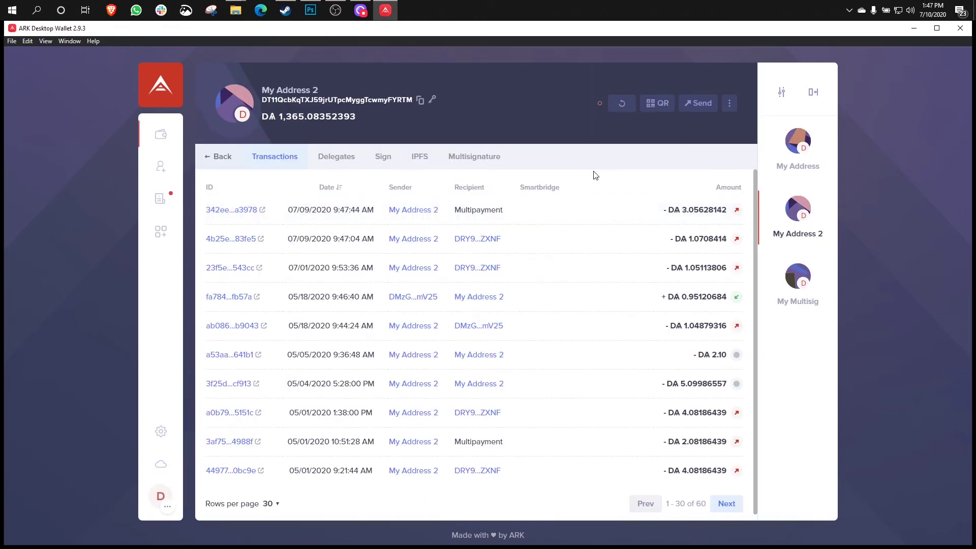
left_click(697, 104)
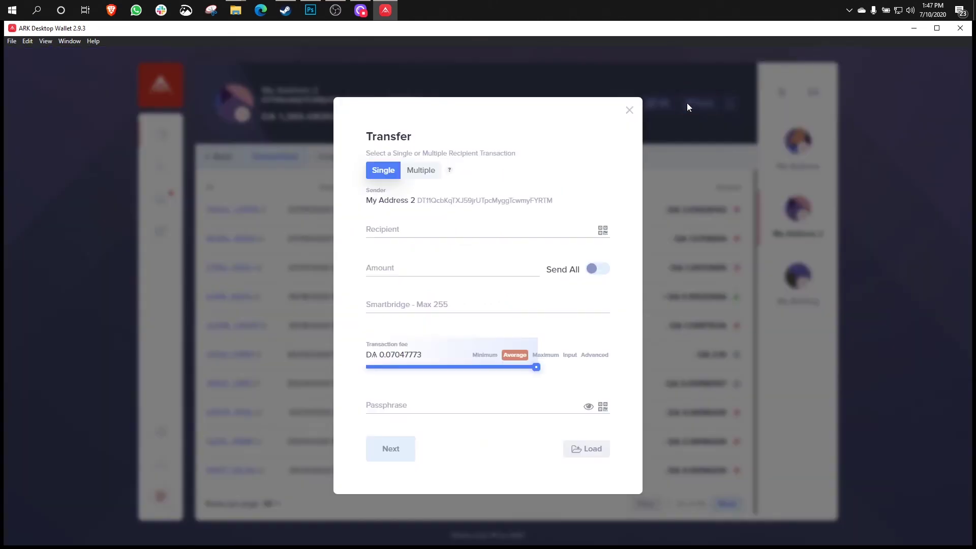
left_click(523, 229)
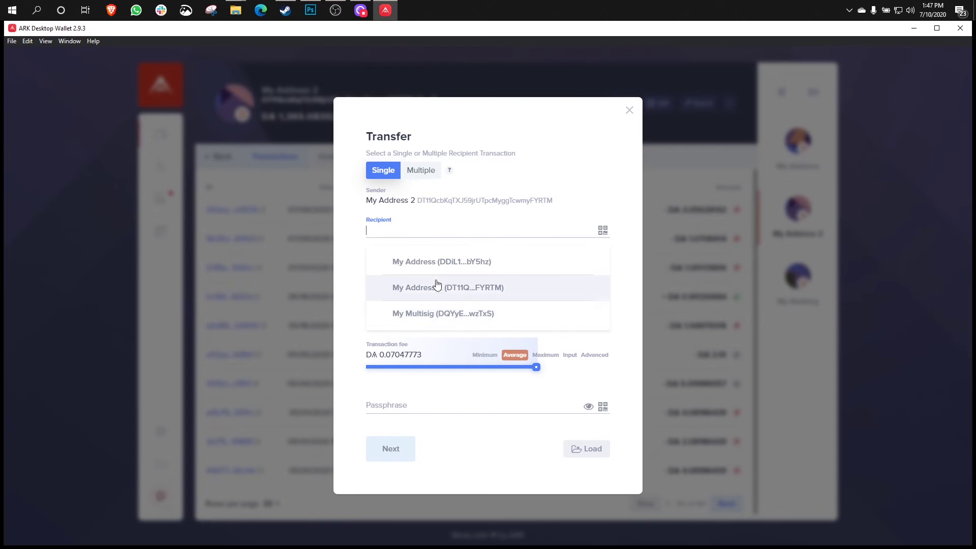
left_click(352, 236)
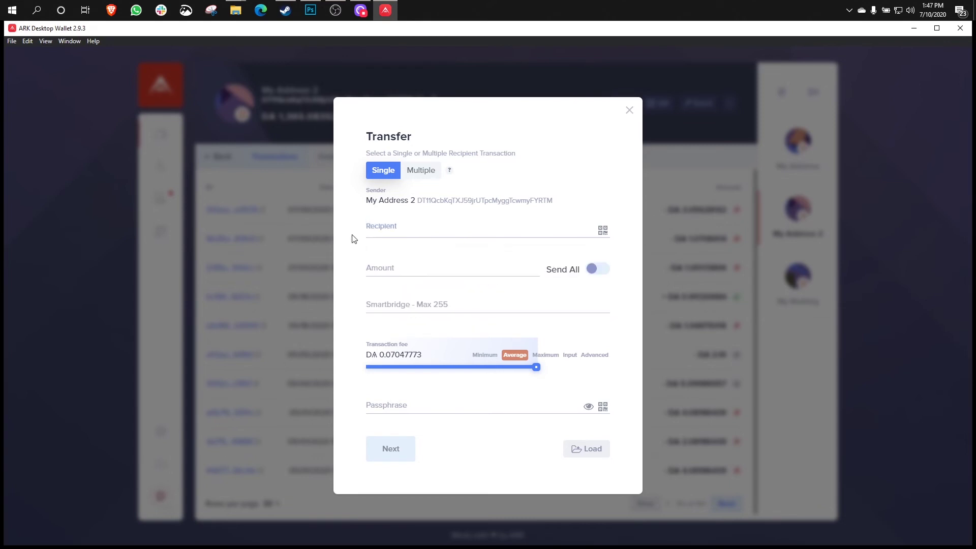